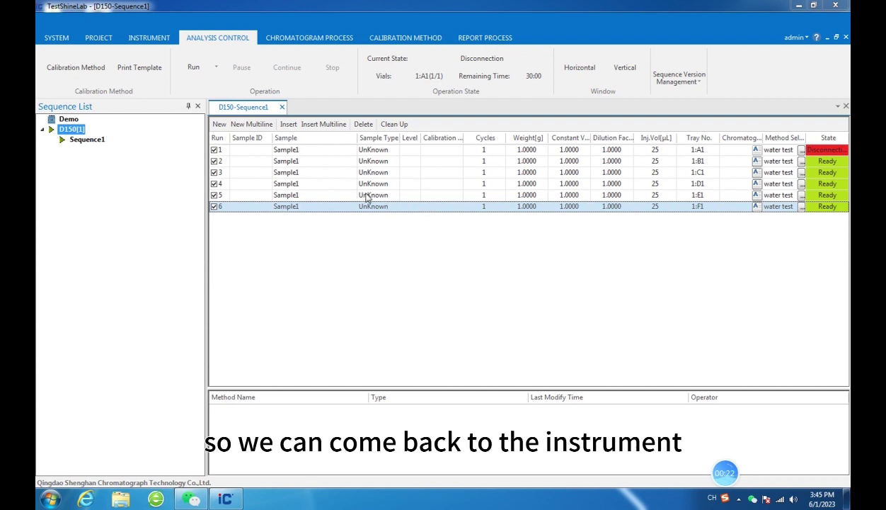
Step: On the D150 Sequence tab, set After Running Sequence to Intelligent Maintenance
left_click(150, 39)
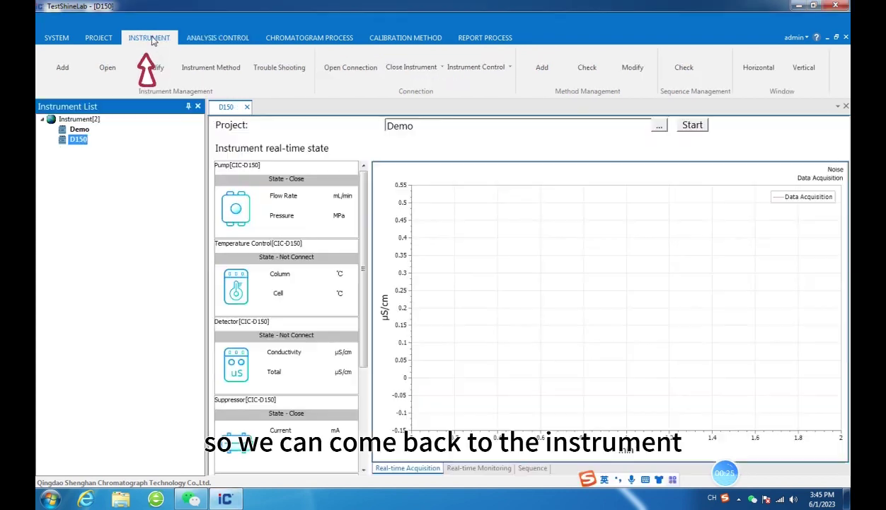
left_click(532, 469)
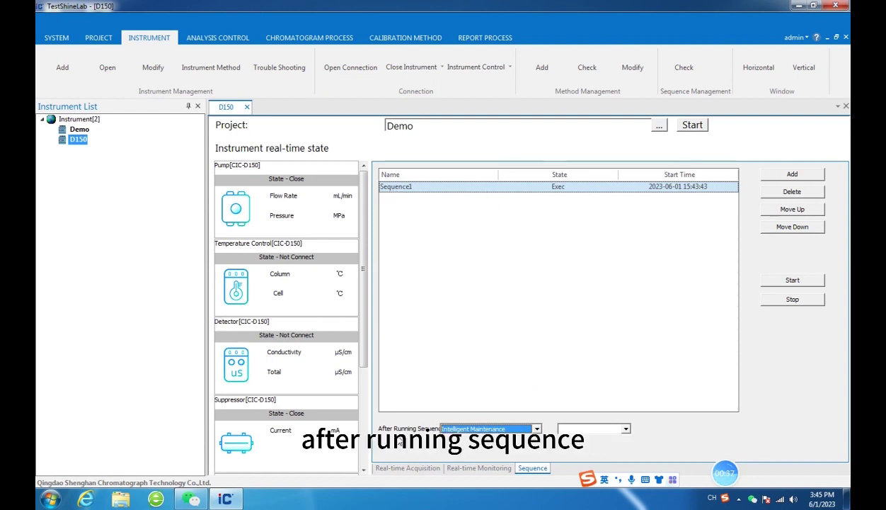
left_click(536, 429)
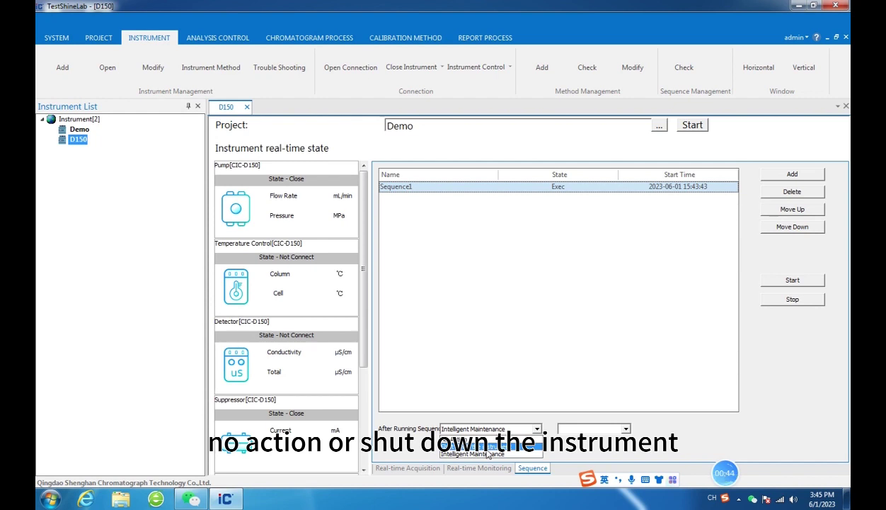
left_click(487, 449)
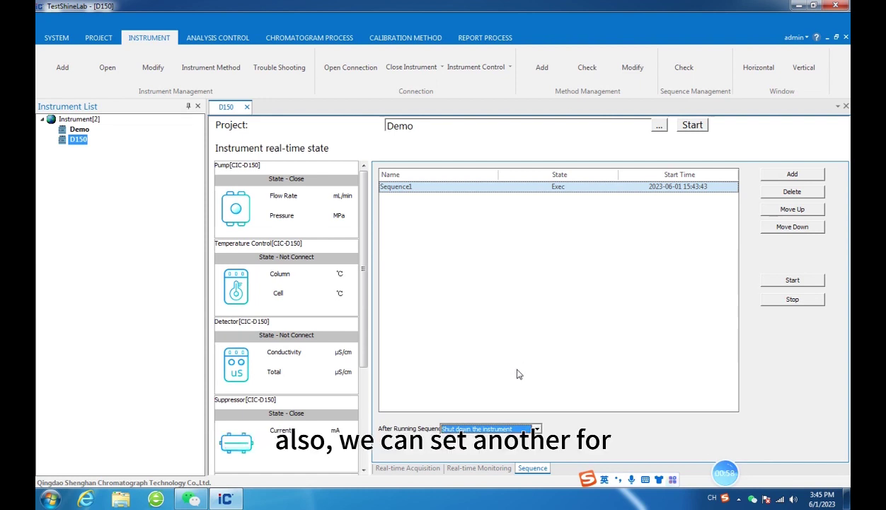
scroll(536, 430, "down", 1)
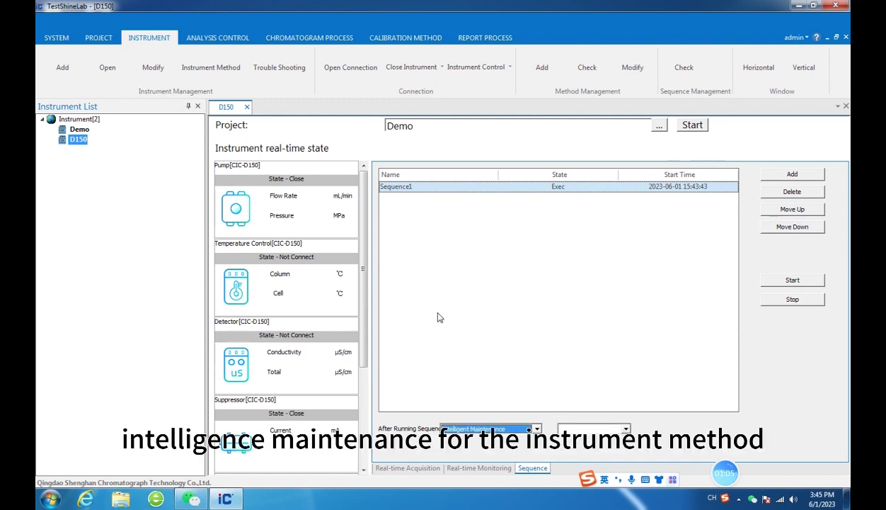
Step: Start a new instrument method whose first step is a 60-second time delay
left_click(221, 74)
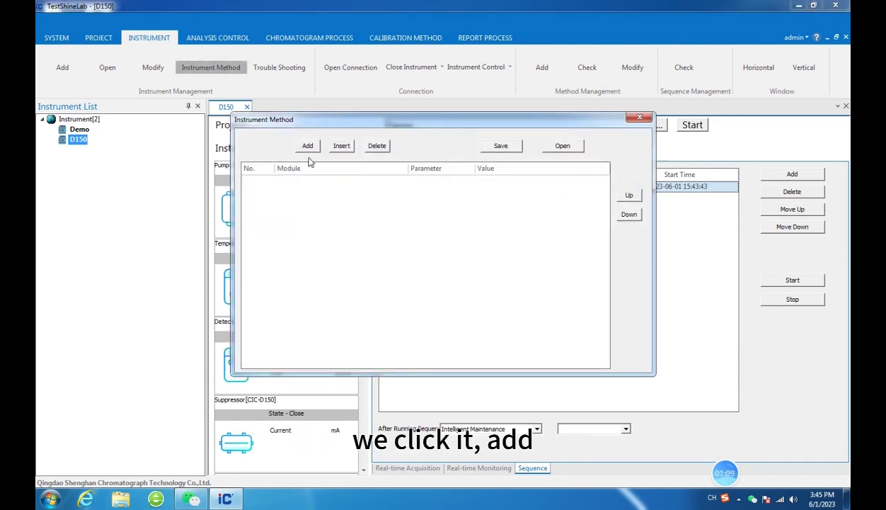
left_click(307, 146)
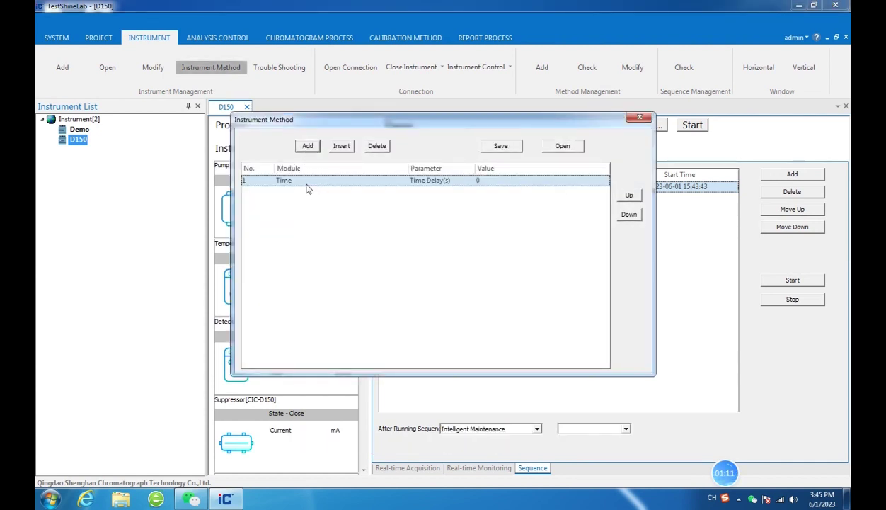
left_click(311, 181)
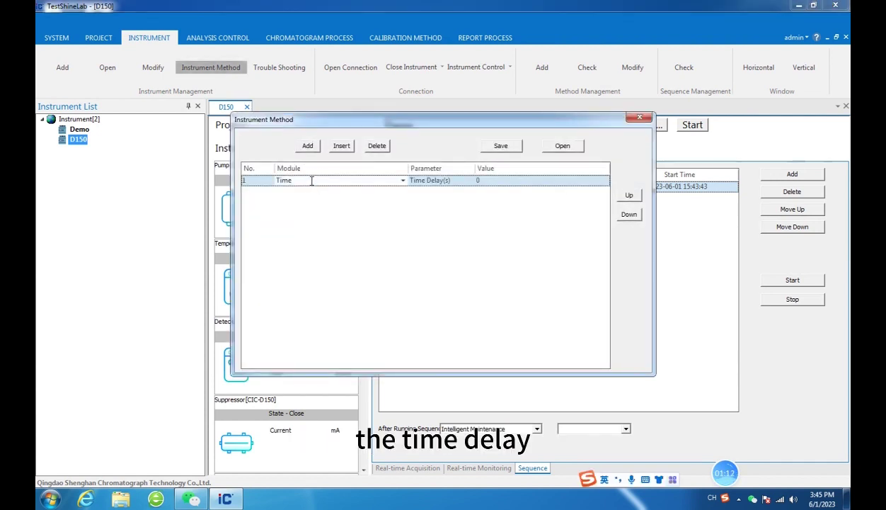
left_click(487, 182)
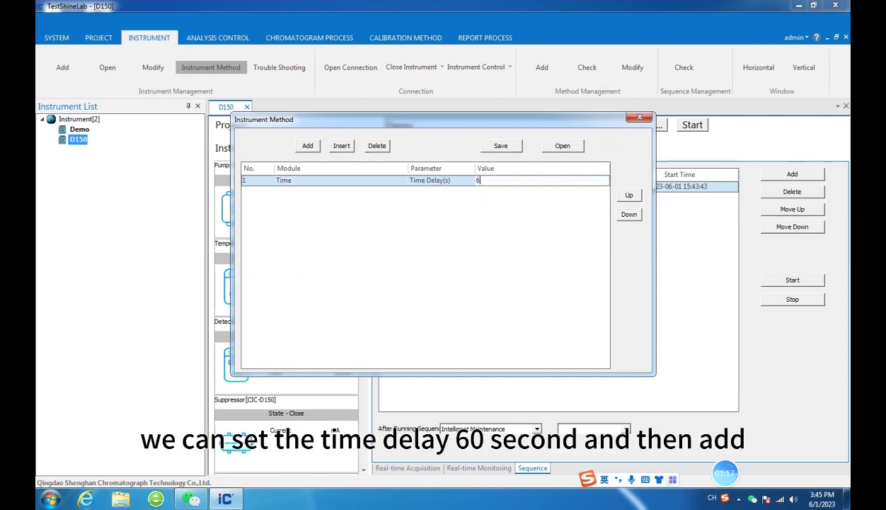
type("60")
key("Return")
Step: Add a second step that closes the Suppressor
left_click(308, 145)
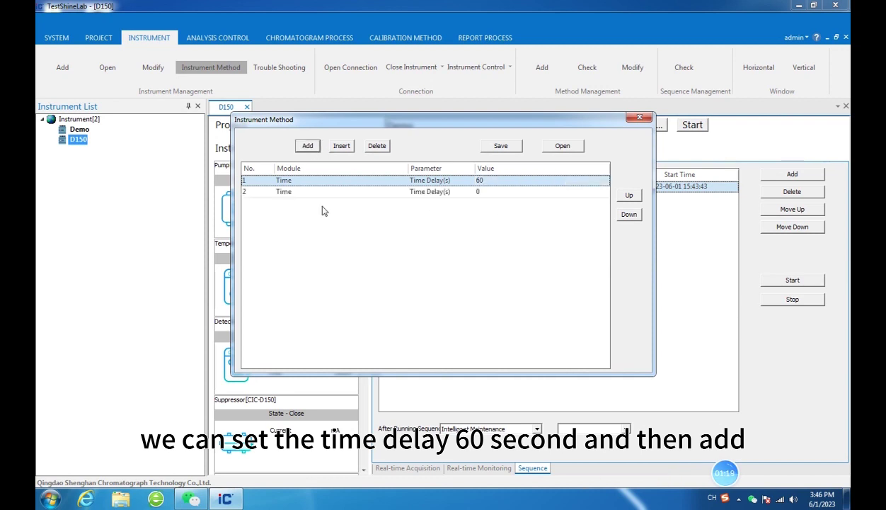
left_click(344, 193)
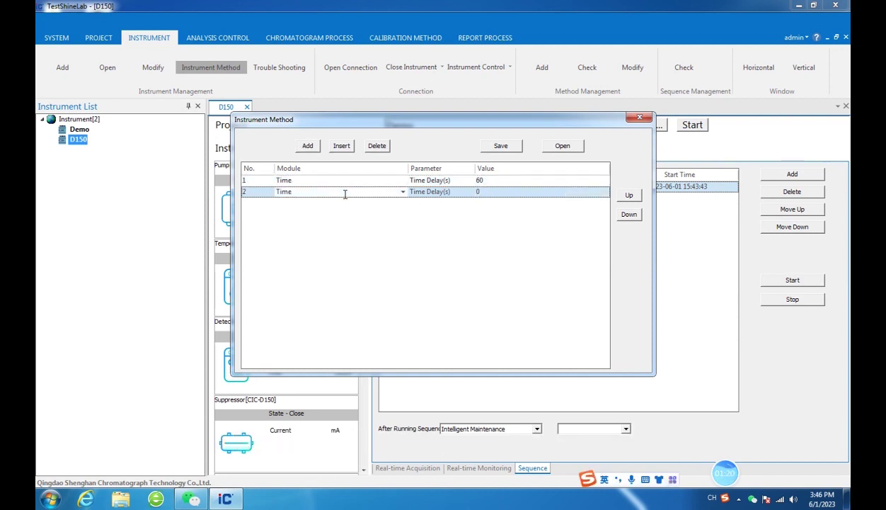
left_click(404, 193)
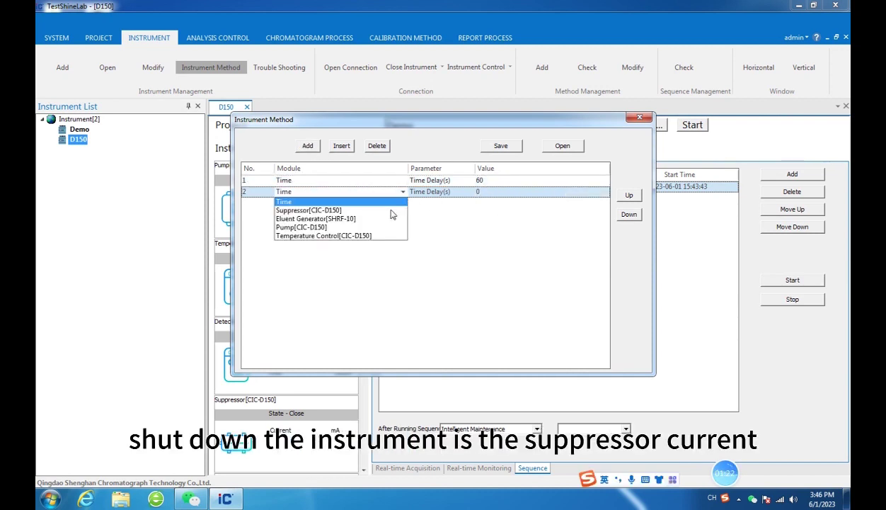
left_click(341, 210)
left_click(435, 192)
left_click(466, 192)
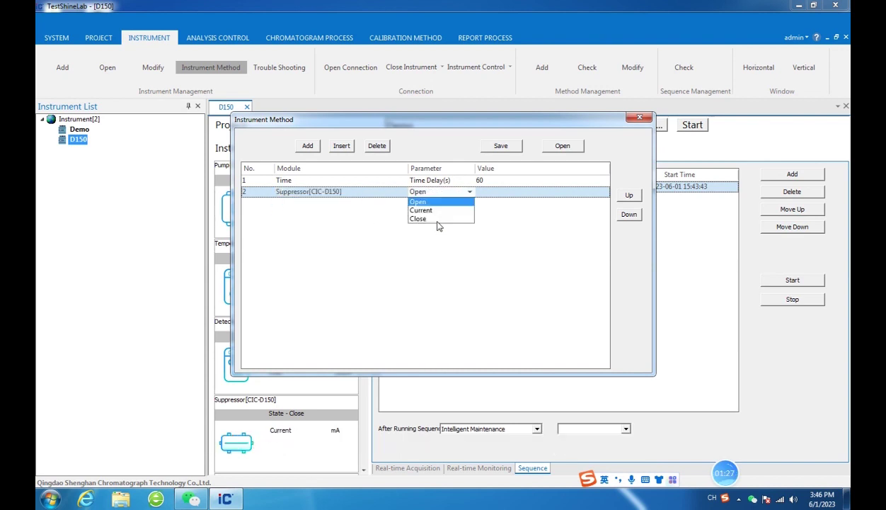
left_click(432, 217)
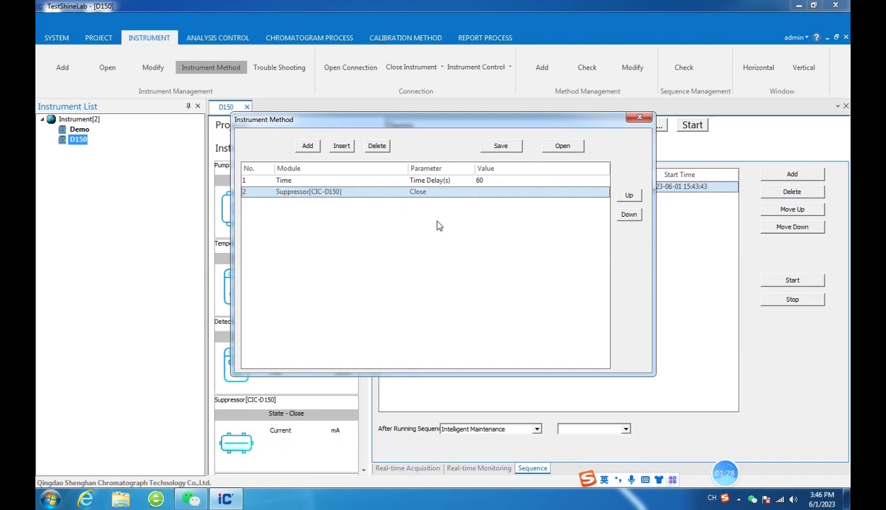
Step: Add a third step setting Temperature Control to Column Oven OFF
left_click(309, 147)
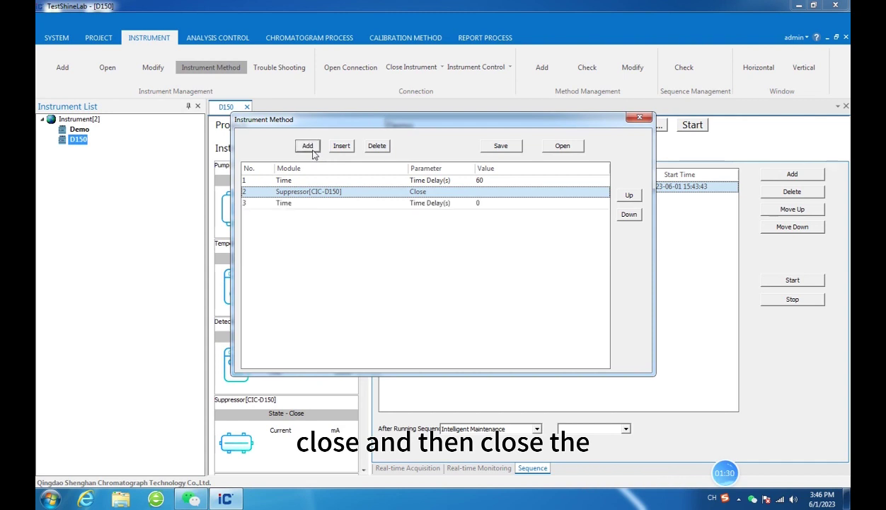
left_click(330, 205)
left_click(396, 203)
left_click(360, 243)
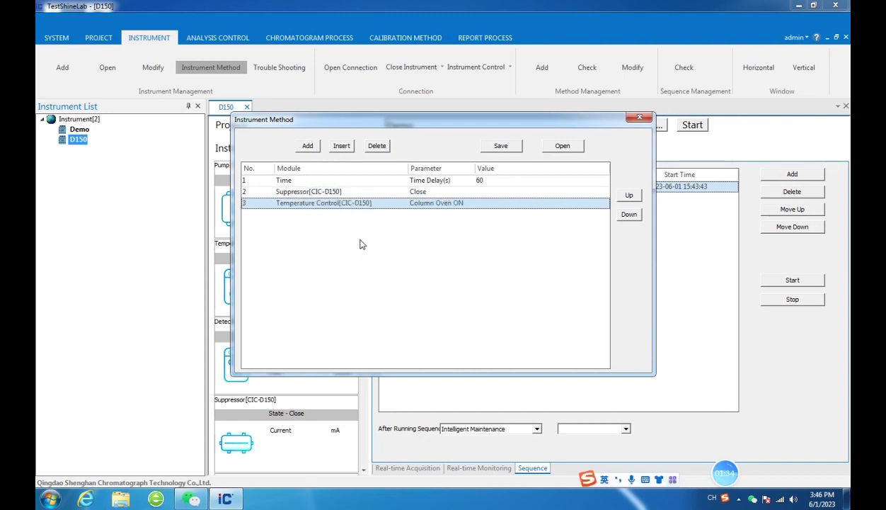
left_click(451, 208)
left_click(470, 204)
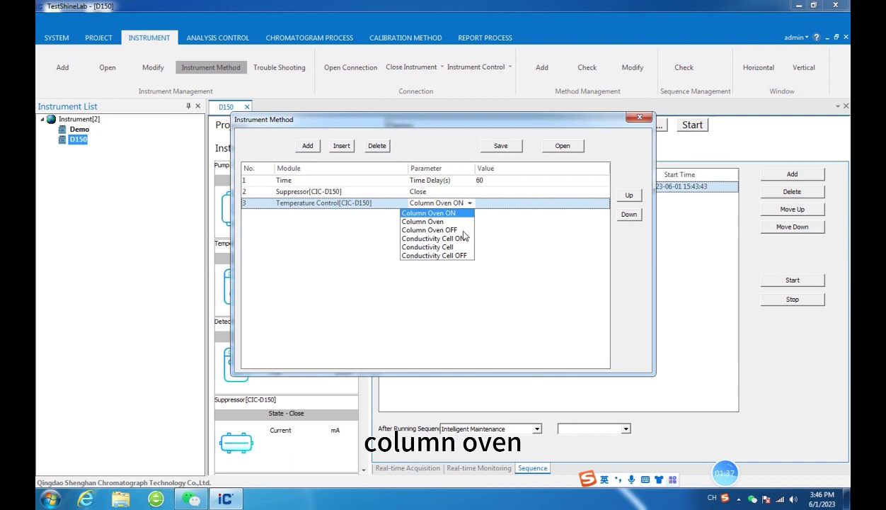
left_click(454, 230)
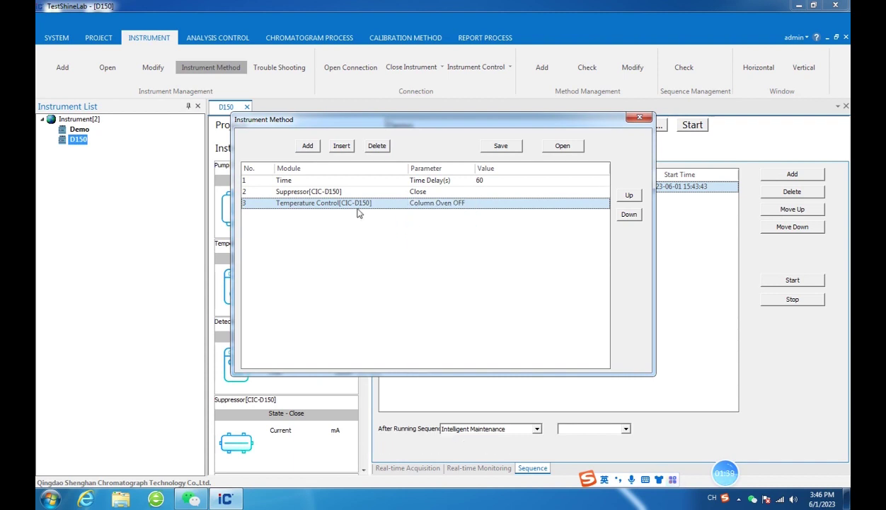
Step: Add a fourth step setting Temperature Control to Conductivity Cell OFF
left_click(307, 145)
left_click(387, 214)
left_click(387, 214)
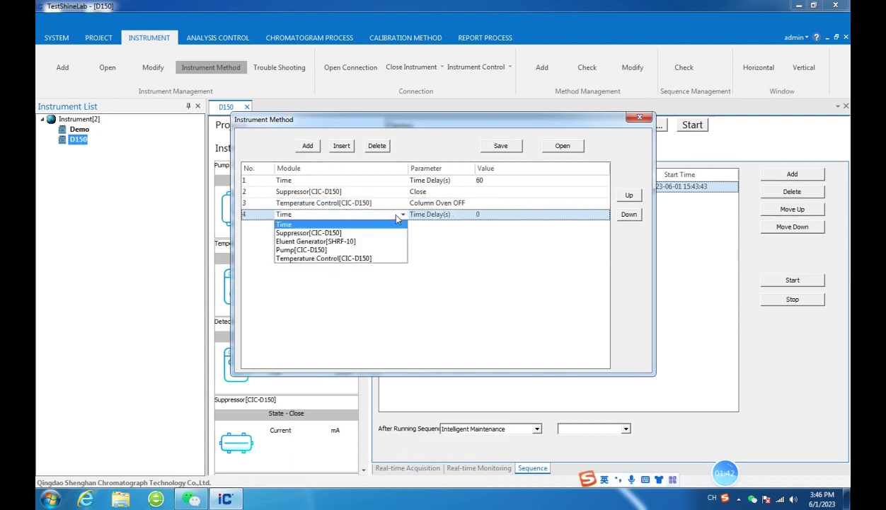
left_click(344, 256)
left_click(454, 216)
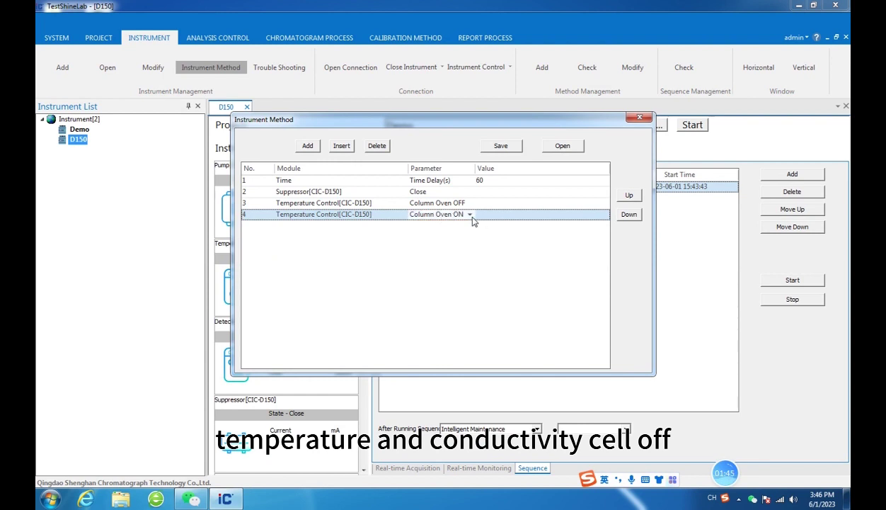
left_click(470, 215)
left_click(461, 266)
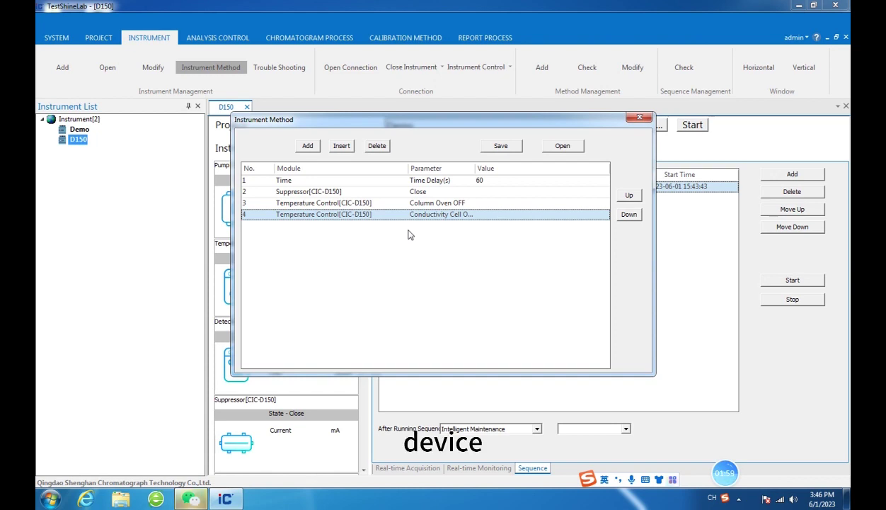
Step: Append a time delay step and a Pump Flow Rate 0.5 step
left_click(307, 146)
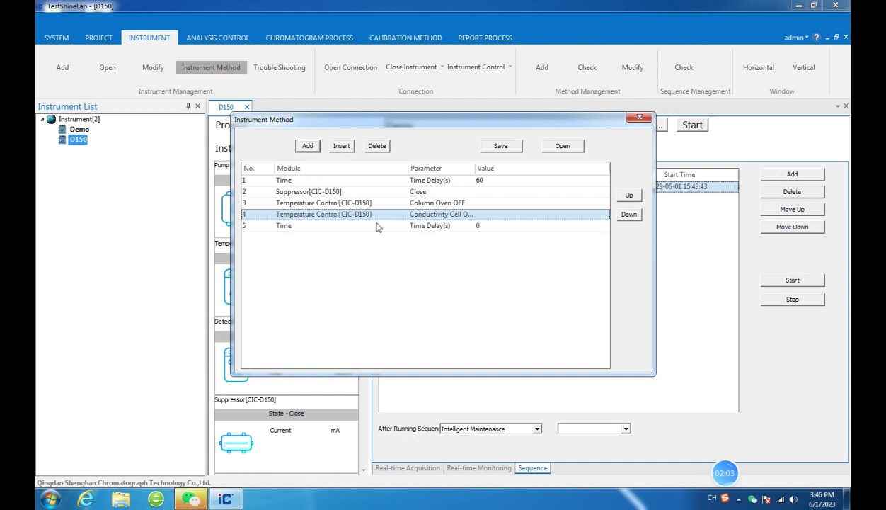
left_click(368, 226)
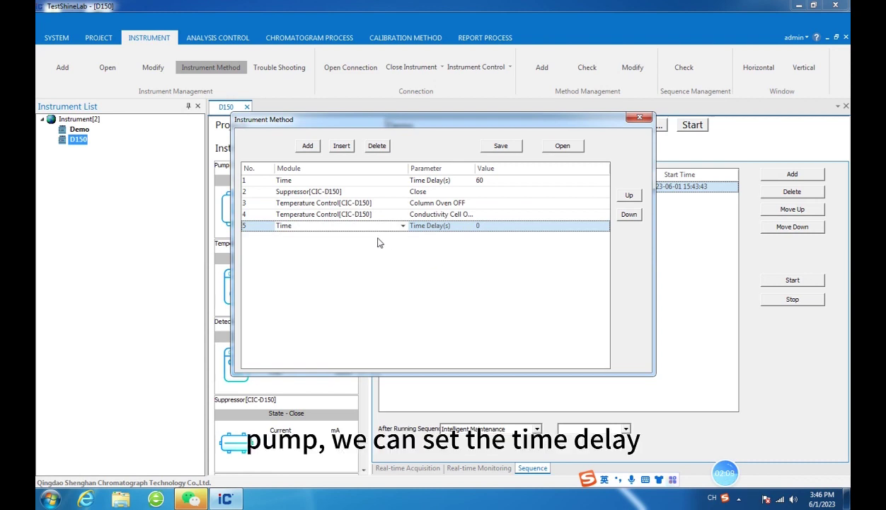
left_click(489, 228)
type("6")
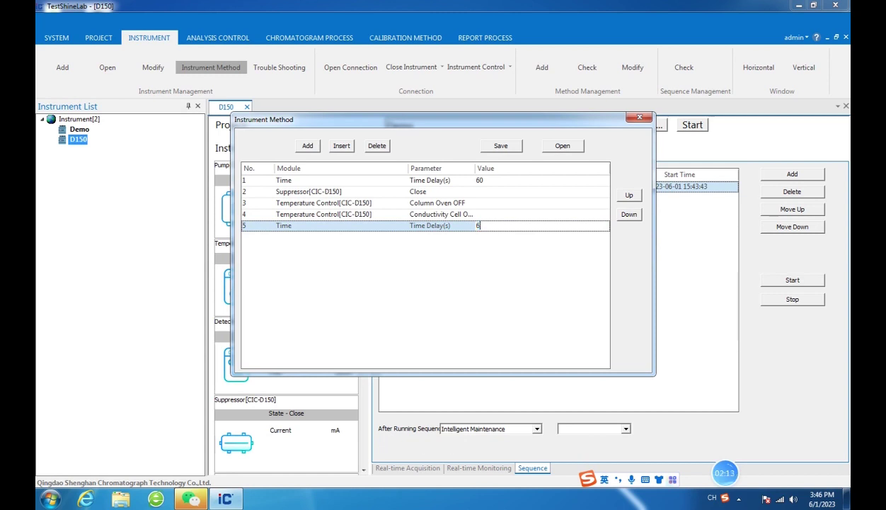
type("0")
left_click(308, 146)
left_click(401, 238)
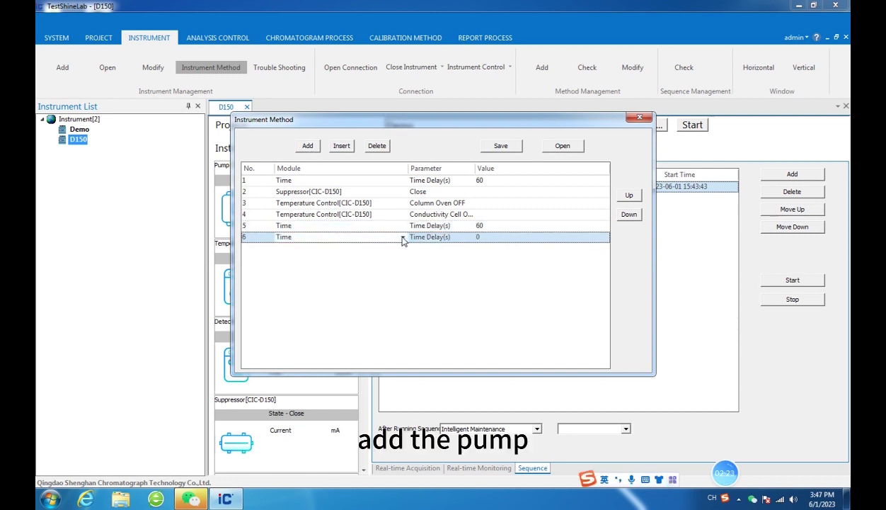
left_click(402, 239)
left_click(325, 268)
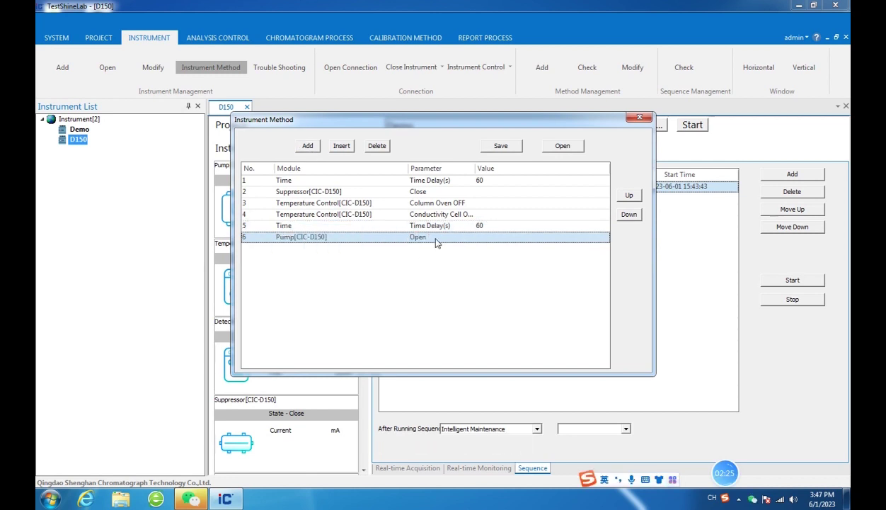
left_click(437, 243)
left_click(459, 238)
left_click(427, 255)
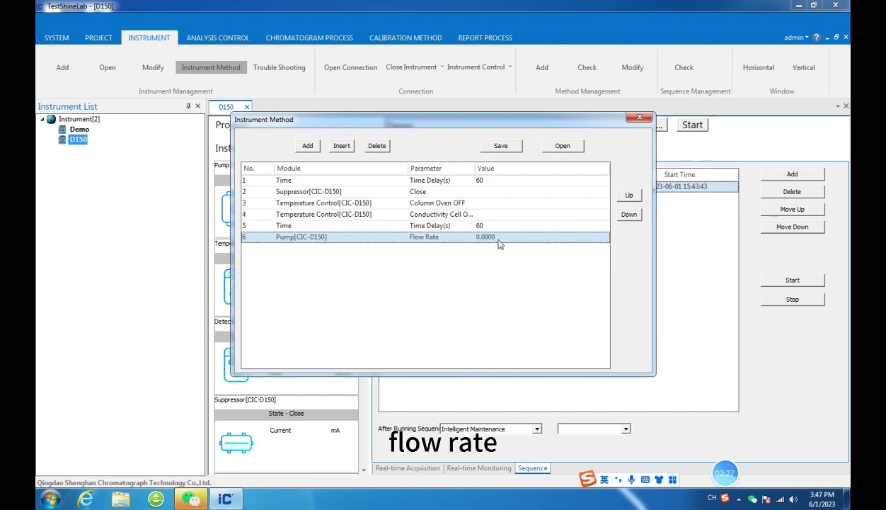
left_click(499, 239)
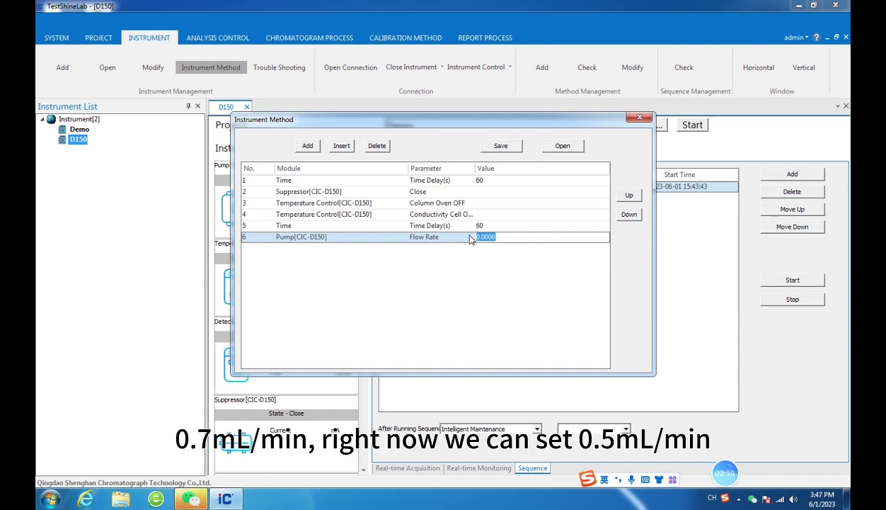
type("0.5")
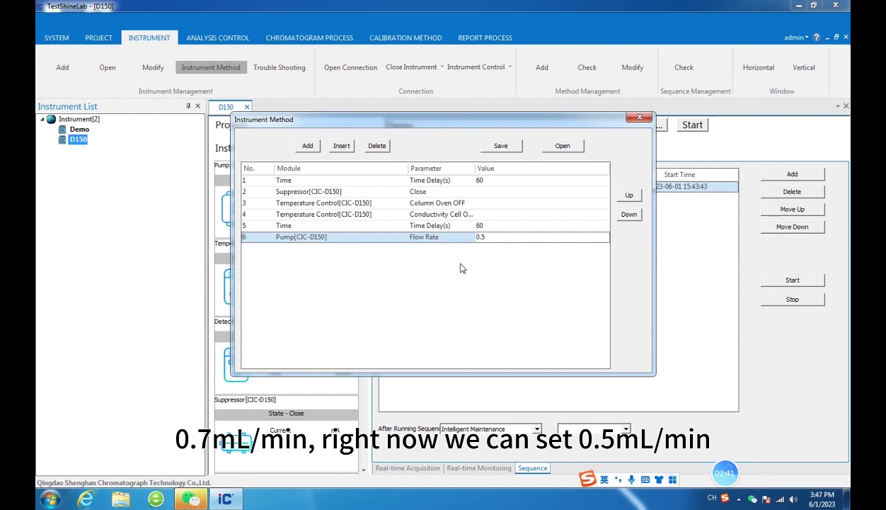
left_click(450, 258)
Step: Append a 60-second time delay and a Pump Flow Rate 0.3 step
left_click(311, 147)
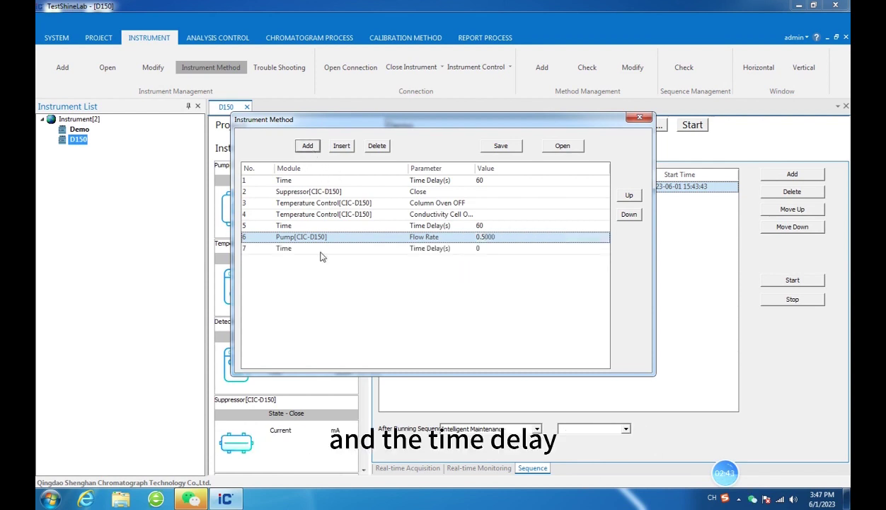
left_click(502, 248)
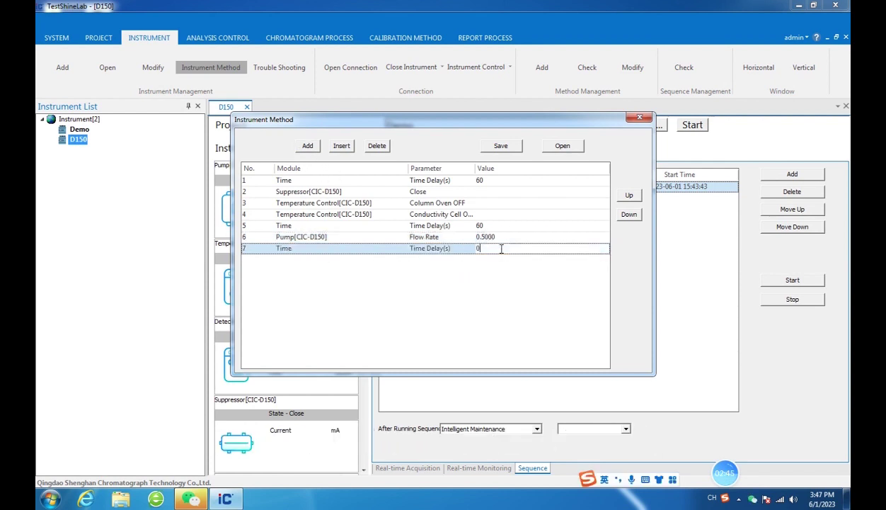
type("60")
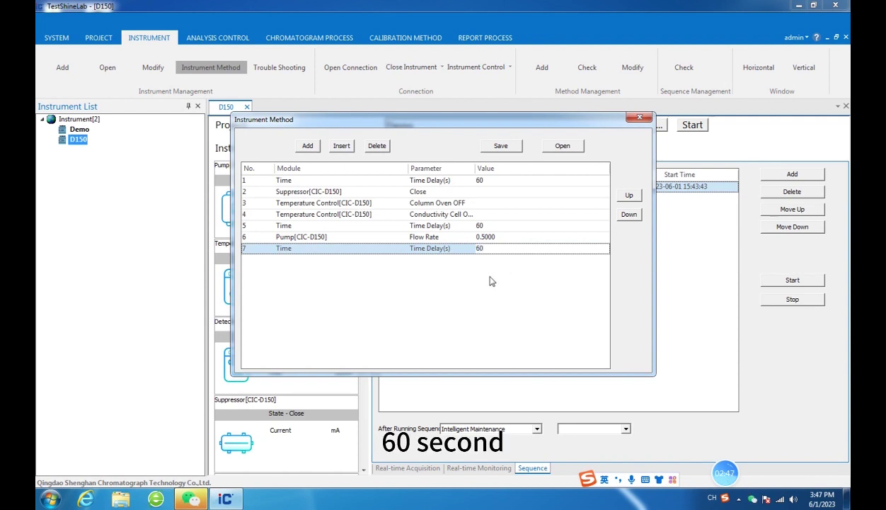
left_click(454, 277)
left_click(307, 146)
left_click(306, 259)
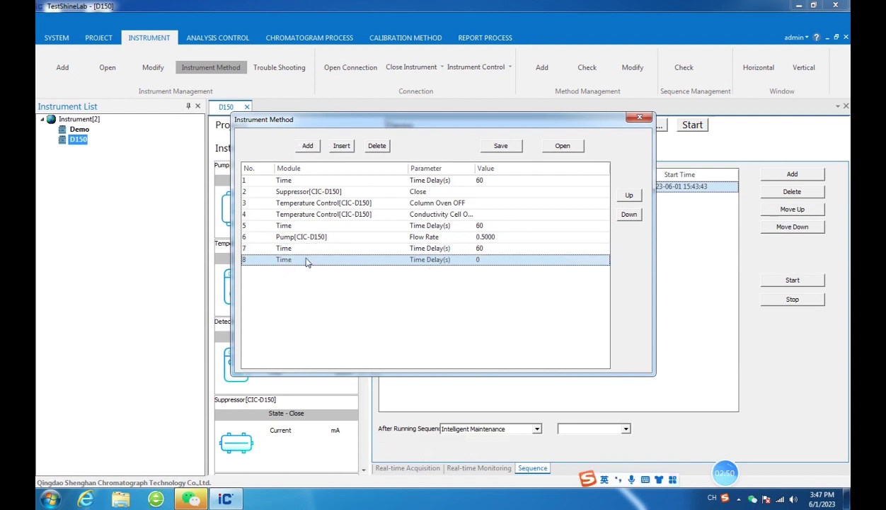
left_click(402, 260)
left_click(340, 295)
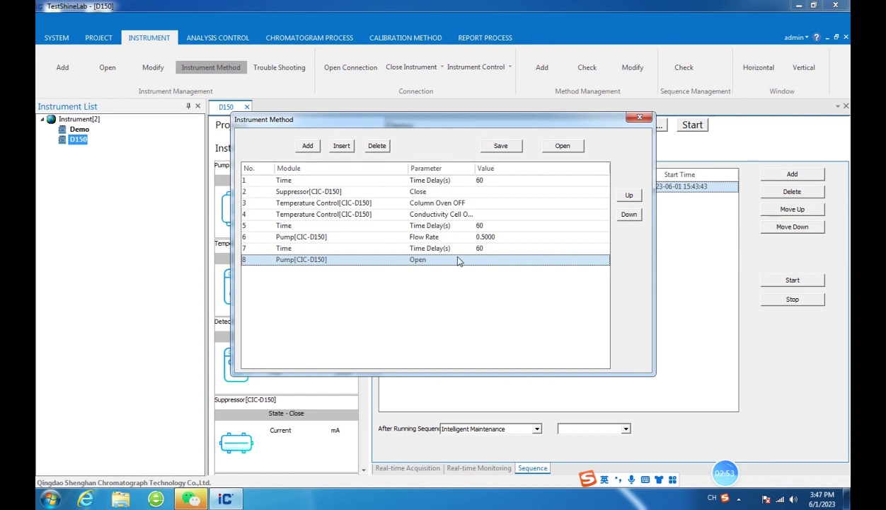
left_click(459, 259)
left_click(470, 263)
left_click(425, 277)
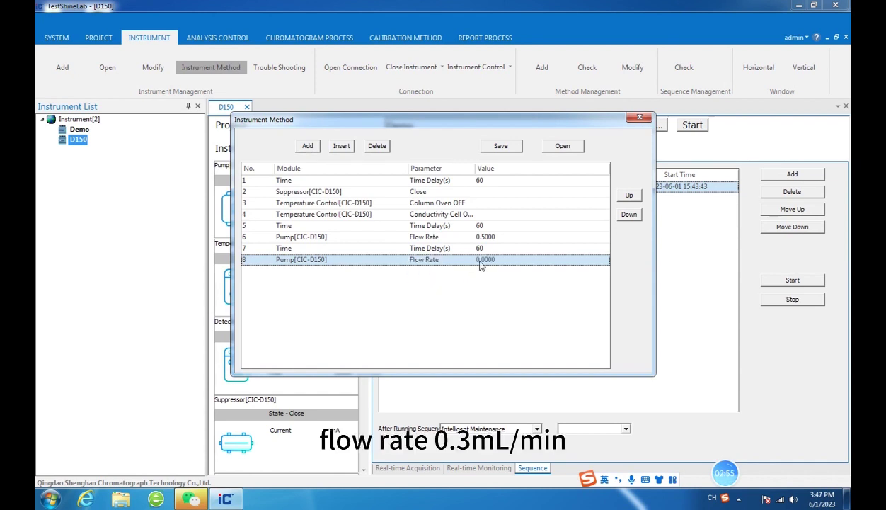
left_click(474, 260)
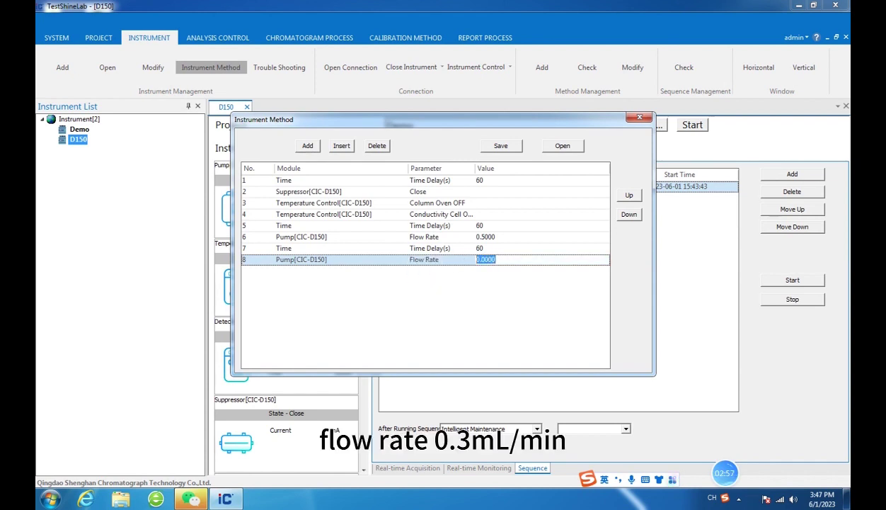
type("0.3")
key("Return")
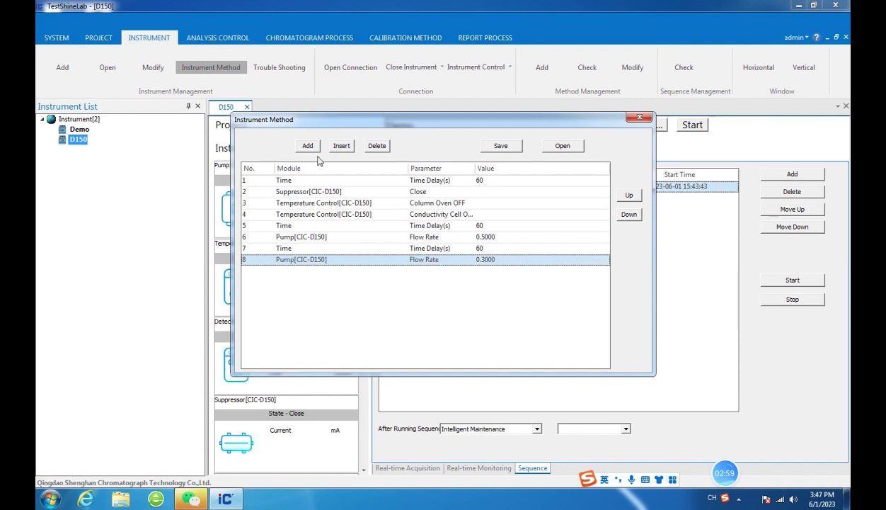
Step: Append another 60-second time delay and a final Pump Close step
left_click(307, 145)
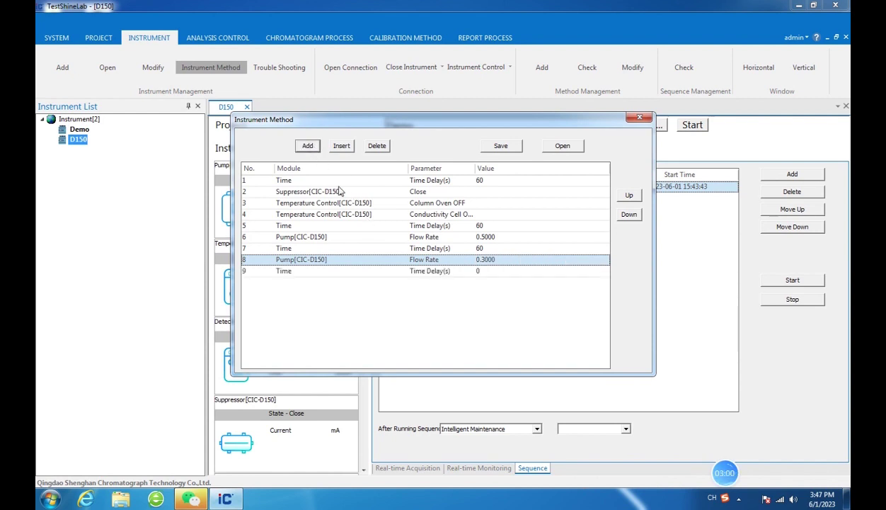
left_click(477, 272)
type("60")
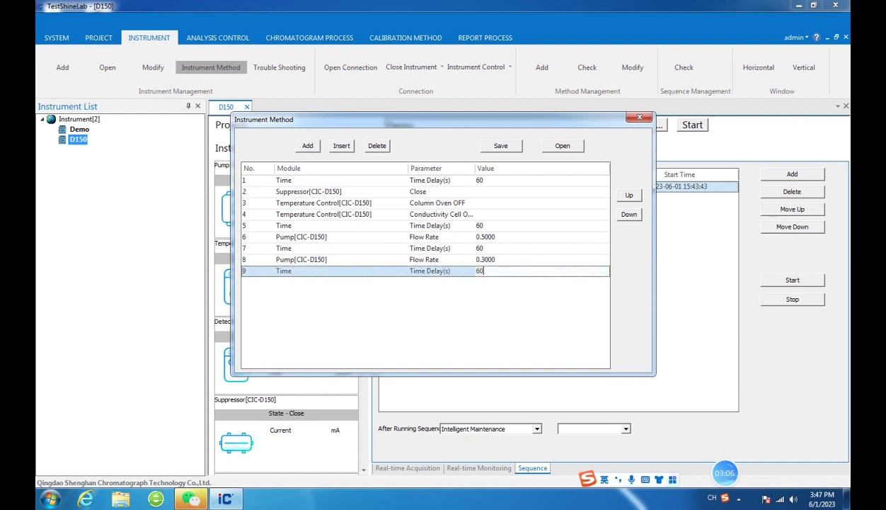
key("Return")
left_click(307, 145)
left_click(337, 281)
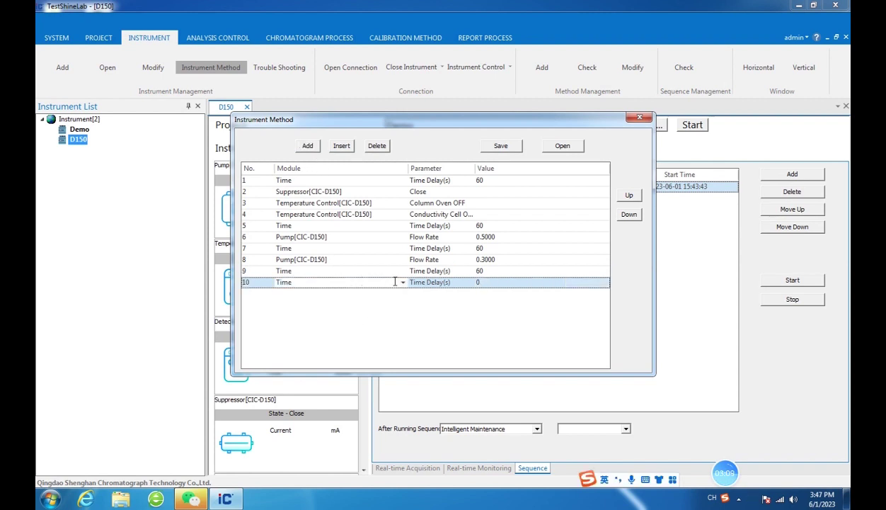
left_click(394, 282)
left_click(318, 315)
left_click(445, 283)
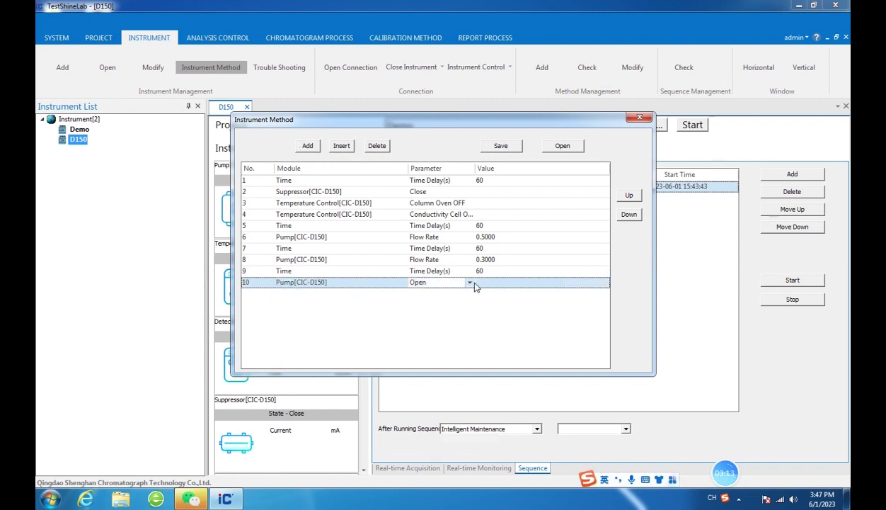
left_click(469, 283)
left_click(443, 312)
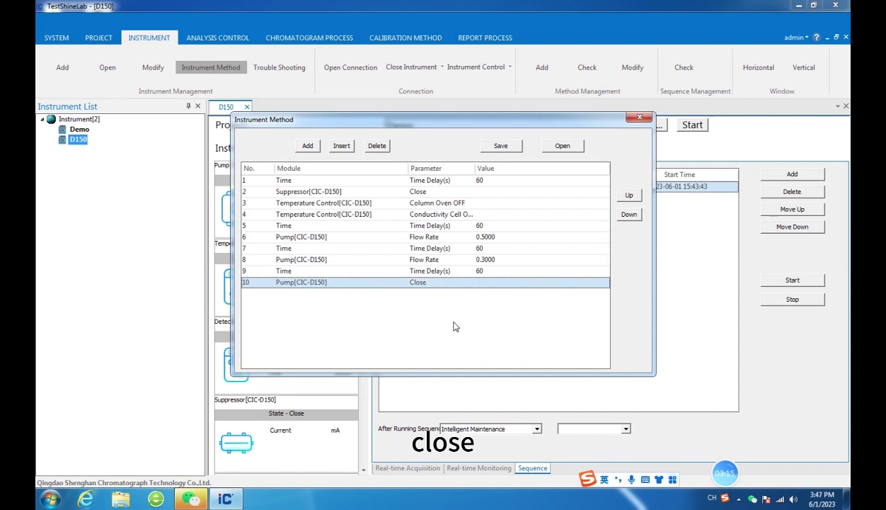
Step: Save the method as 'Power-off' and choose it as the method to run after the sequence
left_click(509, 147)
left_click_drag(418, 340, 316, 324)
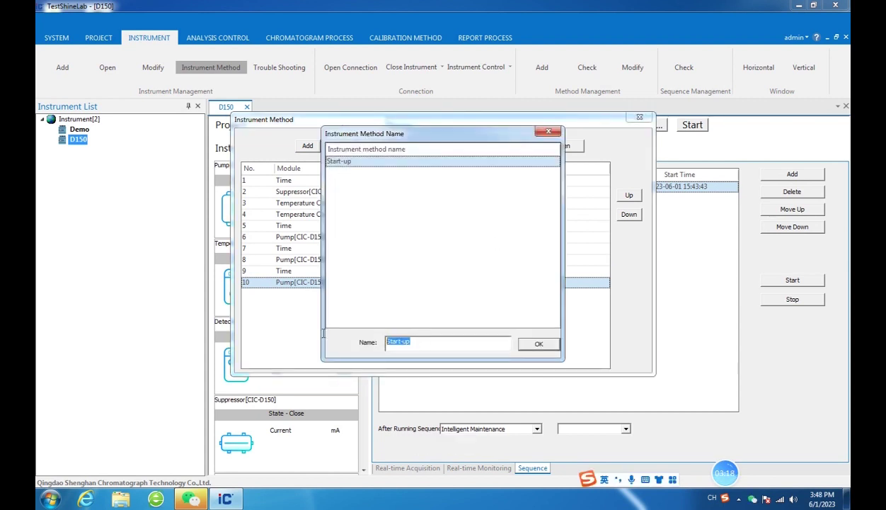
type("Power-off")
left_click(537, 345)
left_click(638, 117)
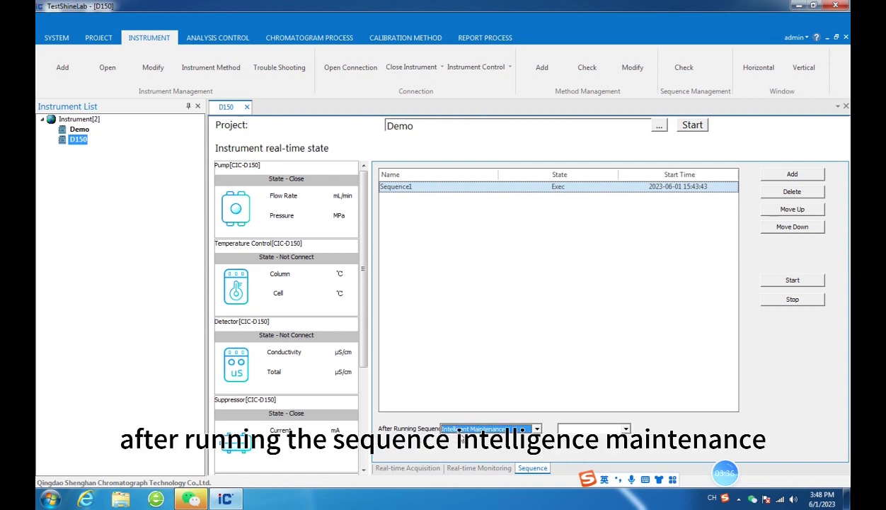
left_click(626, 430)
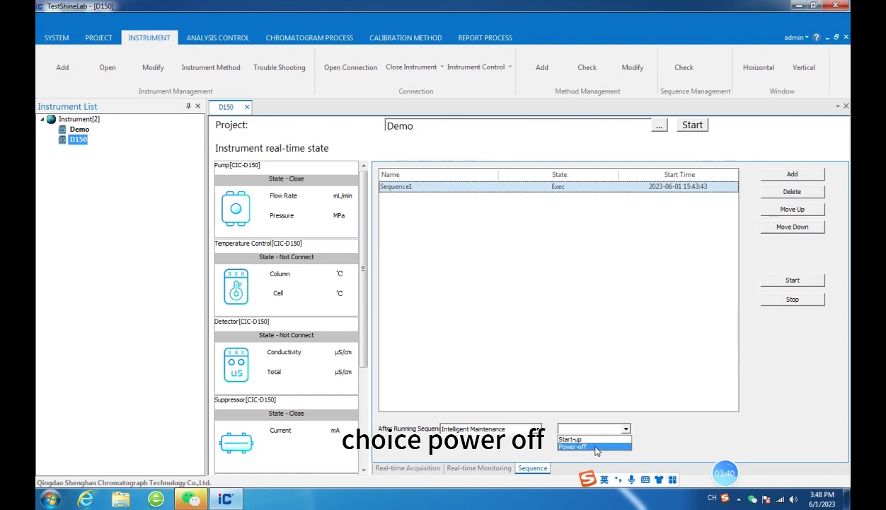
left_click(596, 447)
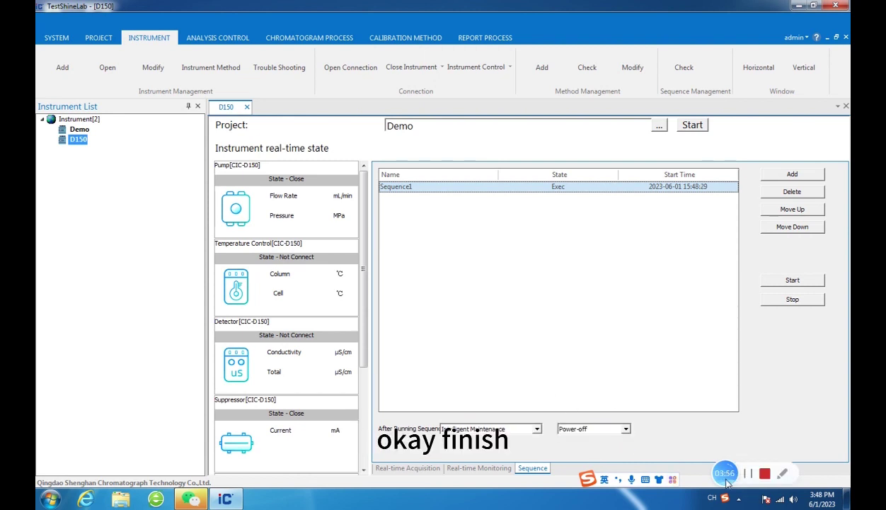